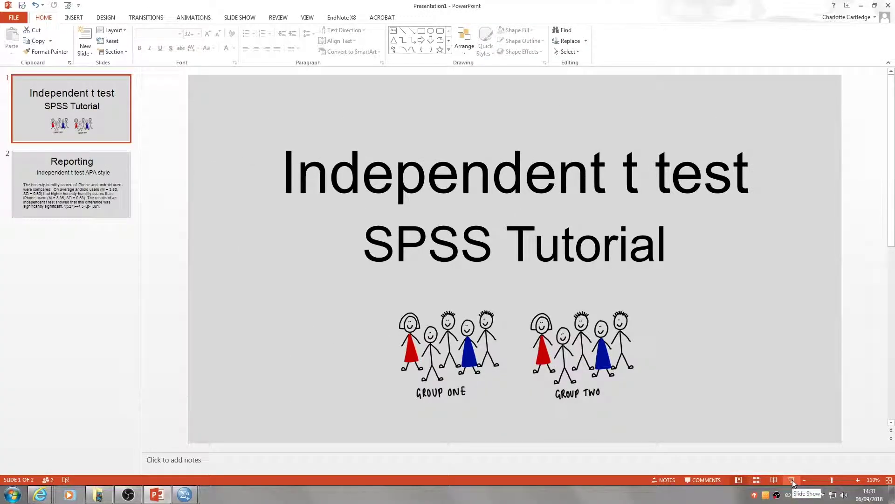
# Bring the phone dataset forward and browse the Group and Honesty_Humility columns down to case 529.
pyautogui.moveTo(183, 495)
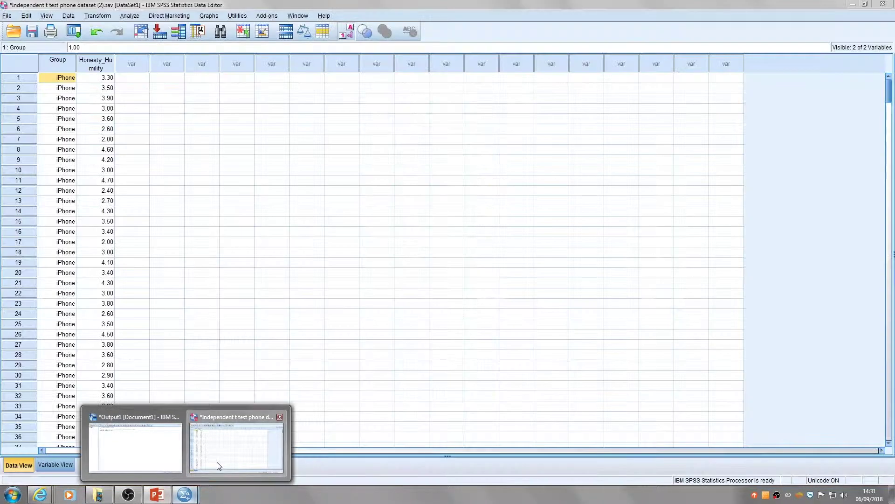
pyautogui.click(240, 443)
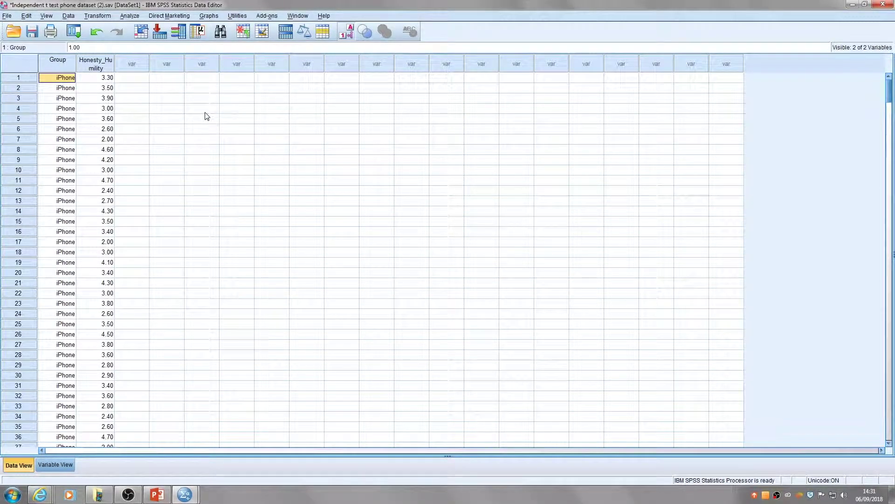
pyautogui.click(69, 68)
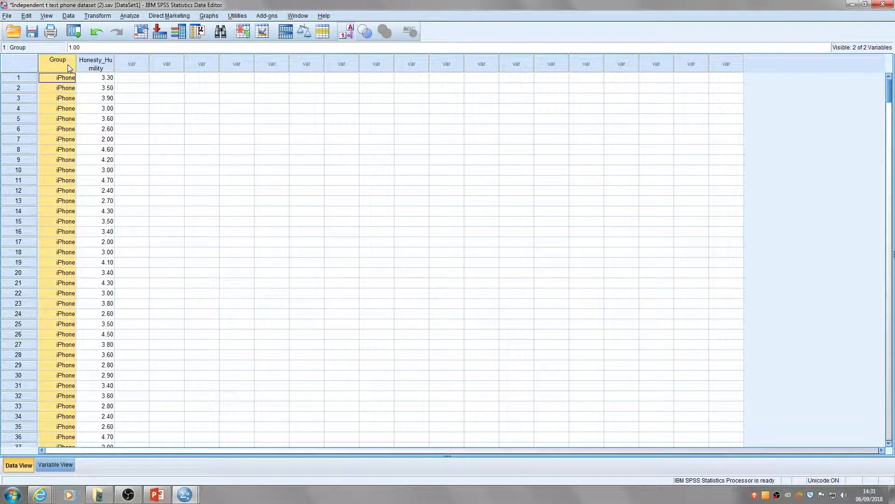
pyautogui.click(106, 68)
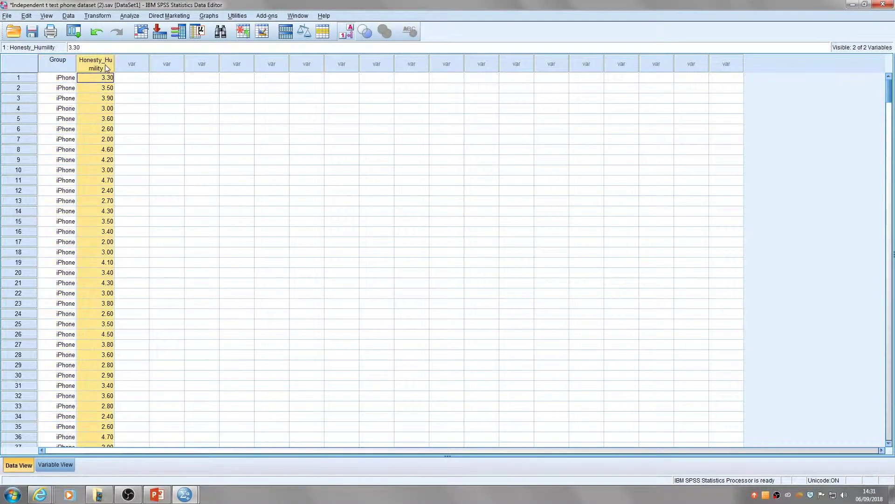
pyautogui.click(14, 79)
pyautogui.scroll(-7, 51, 251)
pyautogui.scroll(-20, 66, 310)
pyautogui.scroll(-20, 80, 310)
pyautogui.scroll(-20, 86, 298)
pyautogui.scroll(-20, 86, 285)
pyautogui.click(22, 293)
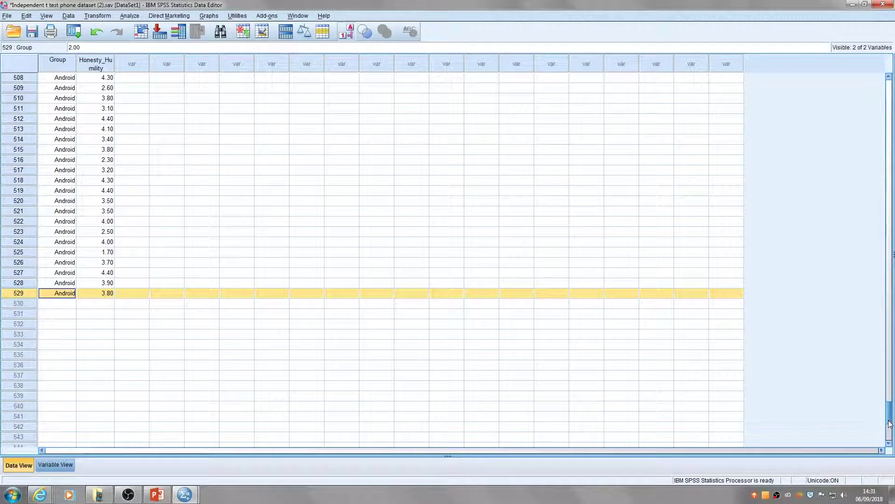
# Reselect the Honesty_Humility and Group columns and scroll through the Group values.
pyautogui.moveTo(889, 412); pyautogui.dragTo(883, 72)
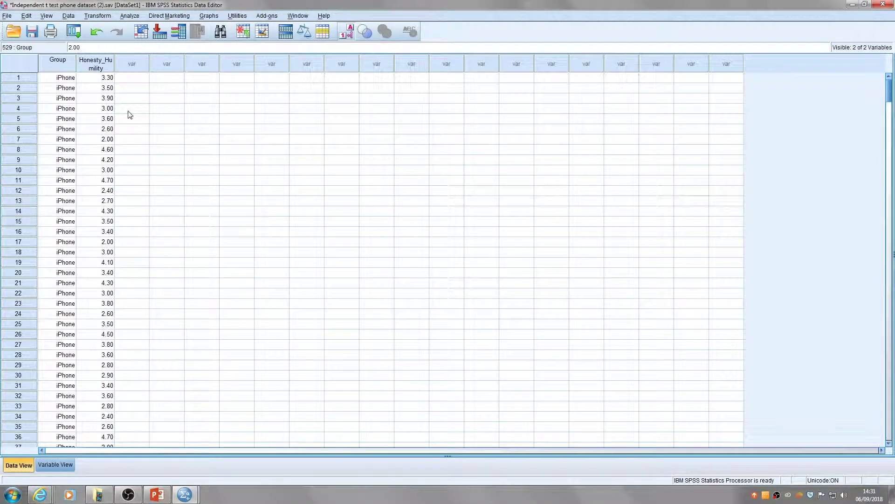
pyautogui.click(103, 68)
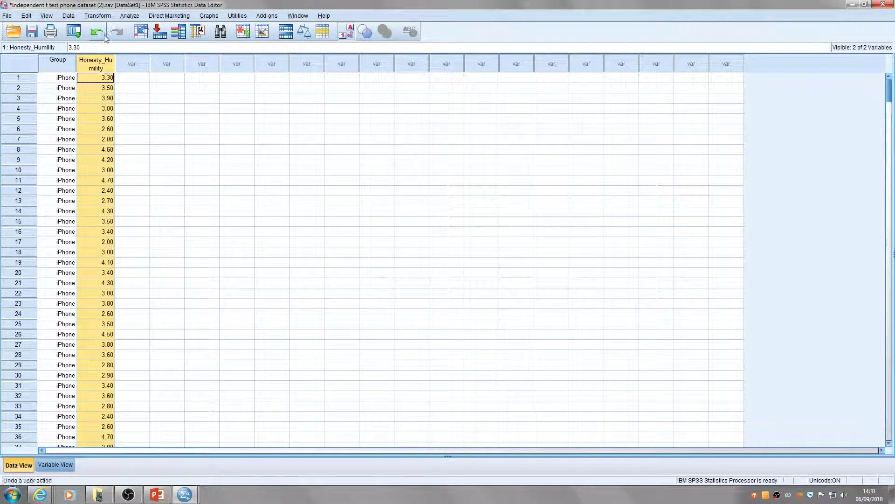
pyautogui.click(147, 88)
pyautogui.click(60, 63)
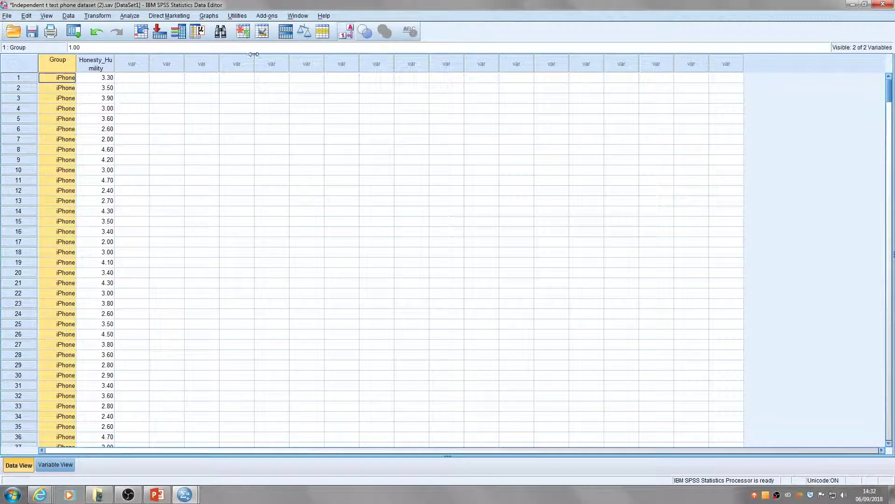
pyautogui.scroll(-6, 68, 250)
pyautogui.scroll(-18, 68, 251)
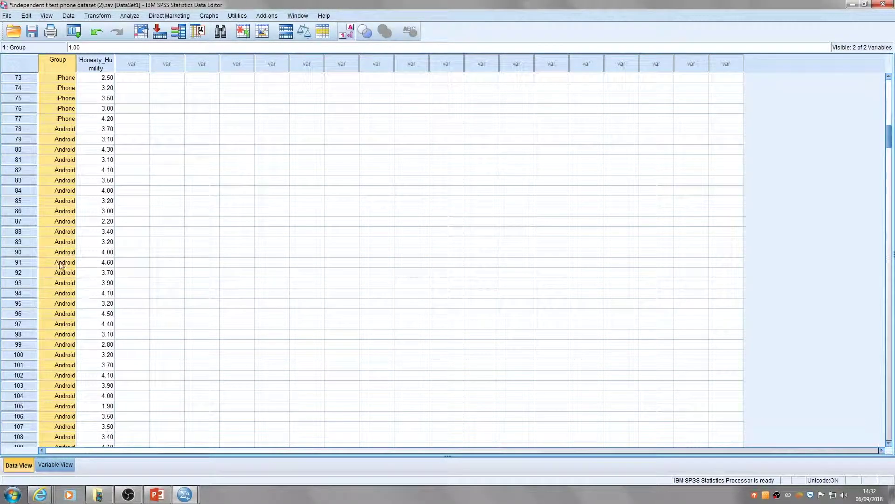
pyautogui.click(349, 35)
pyautogui.scroll(11, 56, 366)
pyautogui.scroll(-6, 55, 366)
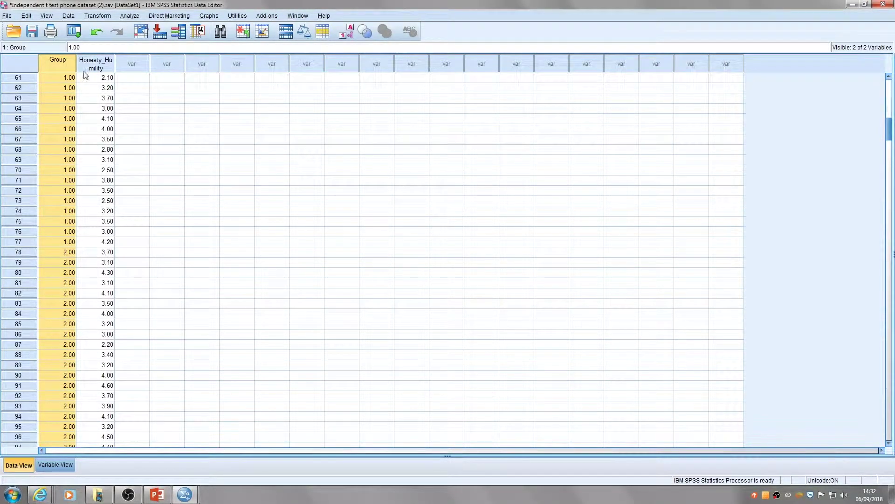
pyautogui.scroll(1, 92, 181)
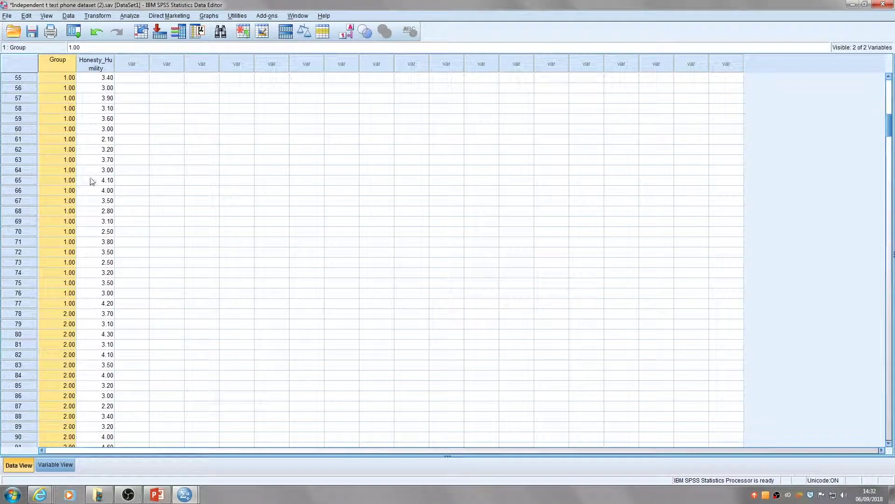
pyautogui.click(347, 35)
pyautogui.click(347, 35)
pyautogui.click(143, 356)
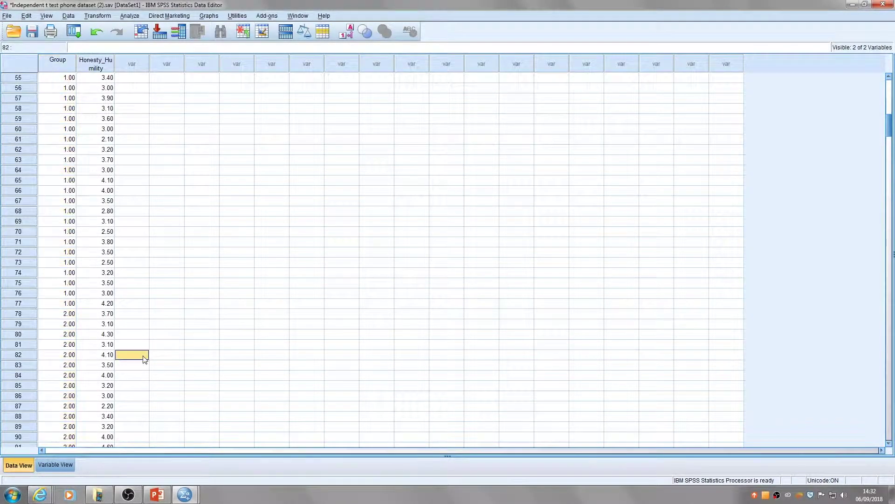
pyautogui.scroll(16, 95, 84)
pyautogui.scroll(2, 95, 84)
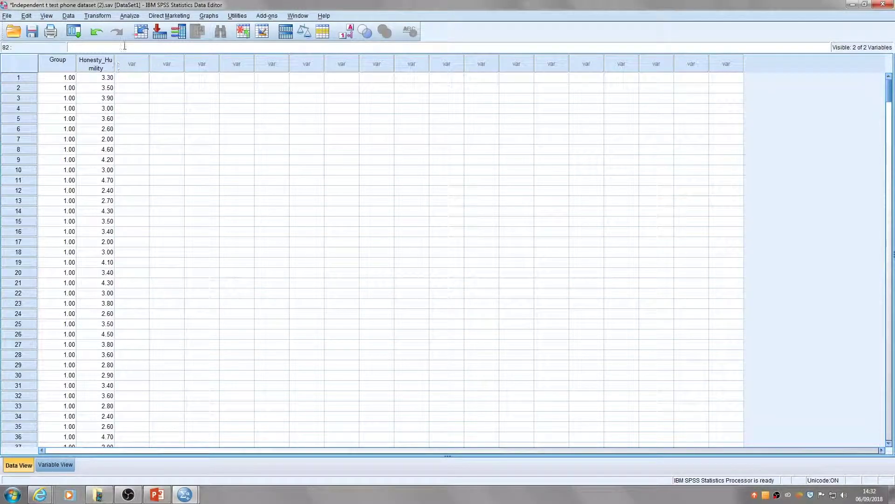
# Open Analyze > Compare Means > Independent-Samples T Test for the phone dataset.
pyautogui.click(129, 16)
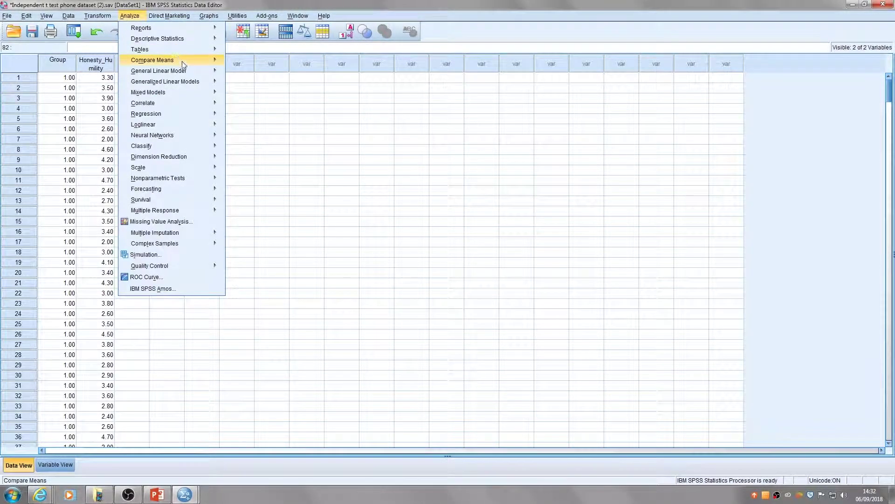
pyautogui.moveTo(190, 61)
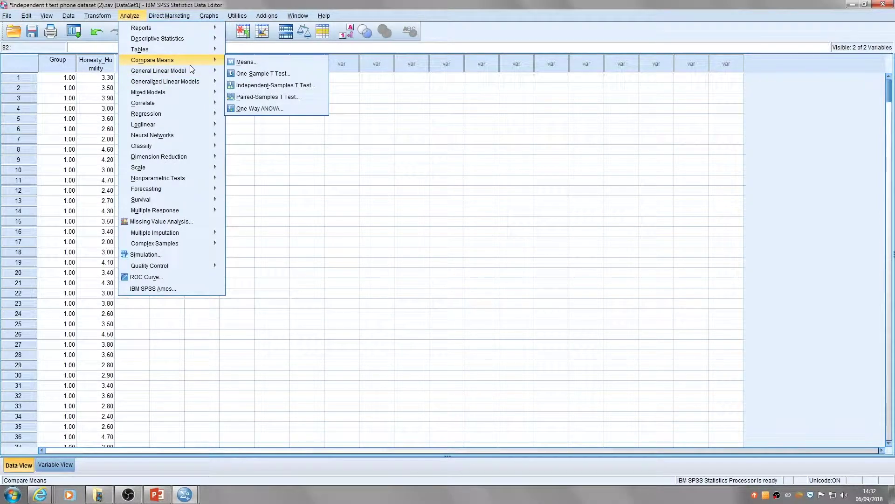
pyautogui.click(276, 86)
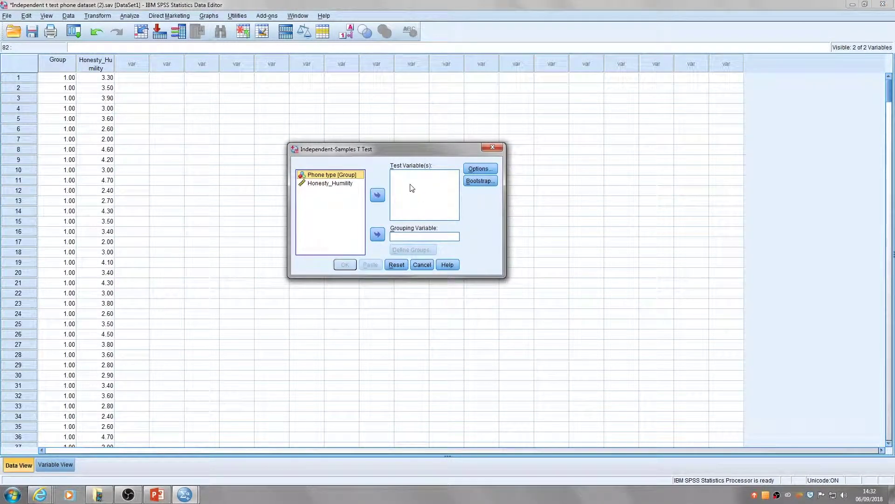
# Test Honesty_Humility with Phone type as grouping variable, defining groups 1 and 2.
pyautogui.click(346, 186)
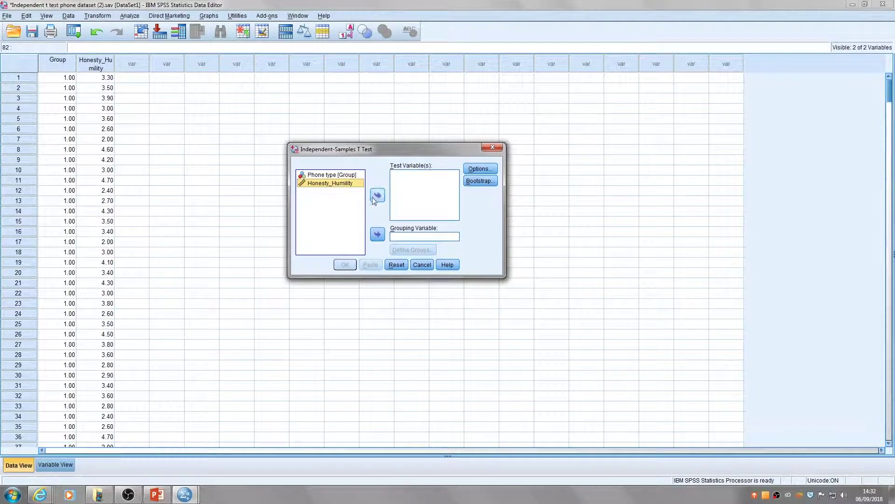
pyautogui.click(377, 196)
pyautogui.click(338, 179)
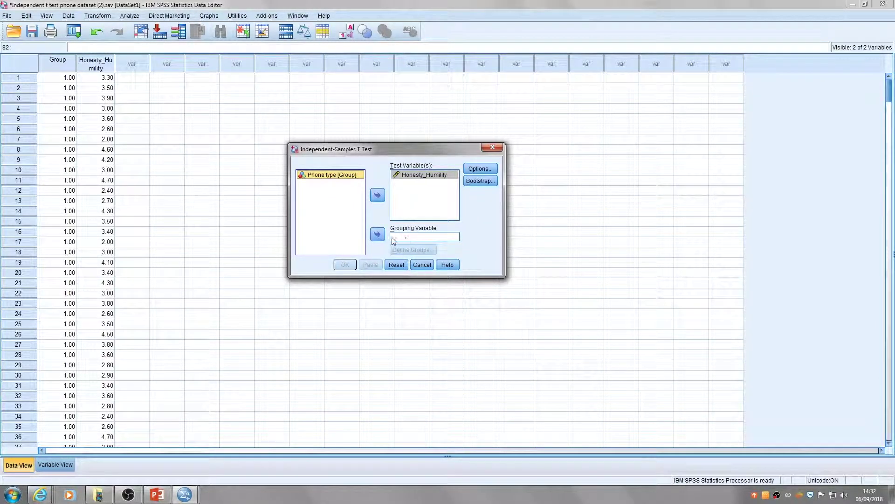
pyautogui.click(378, 236)
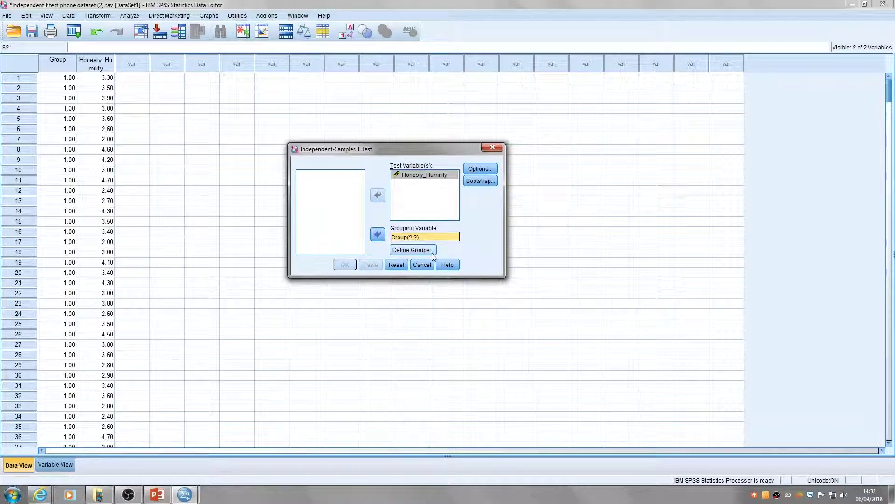
pyautogui.click(413, 250)
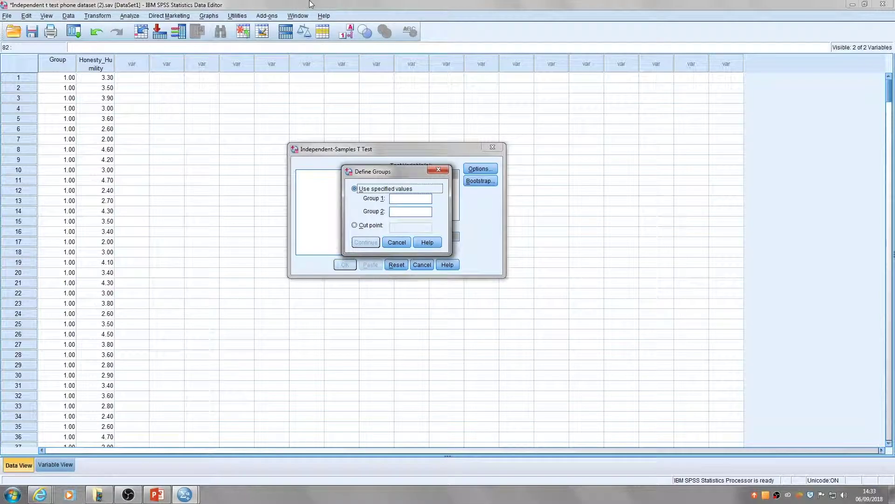
pyautogui.click(414, 199)
pyautogui.write('2')
pyautogui.click(368, 242)
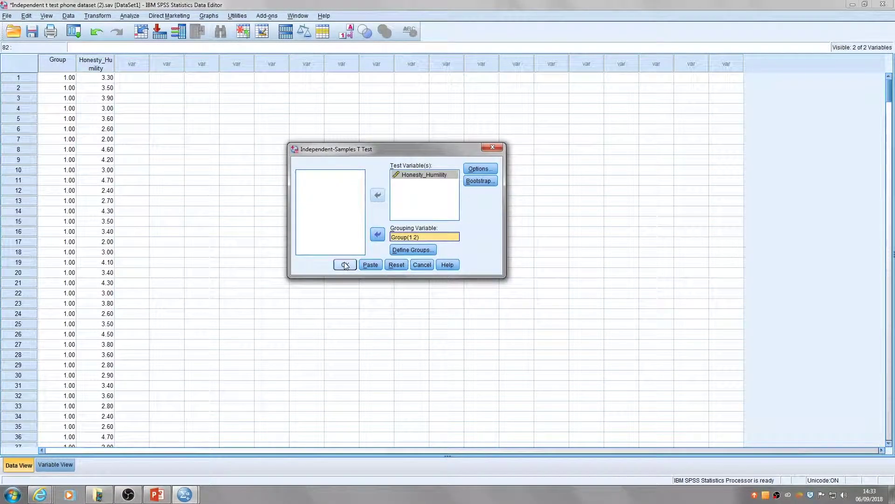
# Run the t-test and inspect the Group Statistics table (iPhone 3.3519 vs Android 3.5982).
pyautogui.click(345, 265)
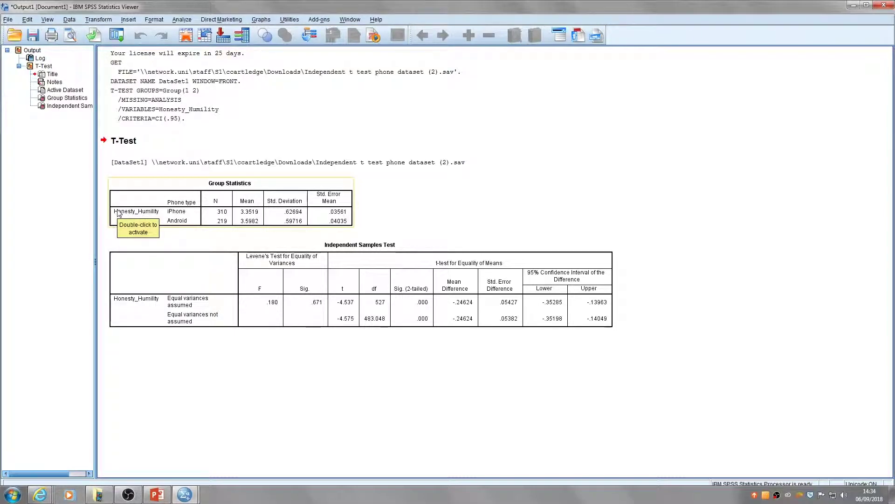
pyautogui.click(215, 210)
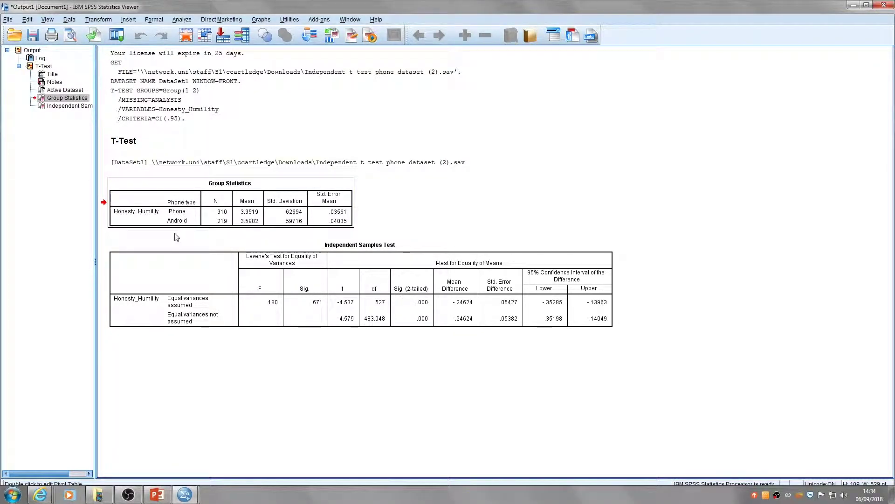
pyautogui.click(257, 225)
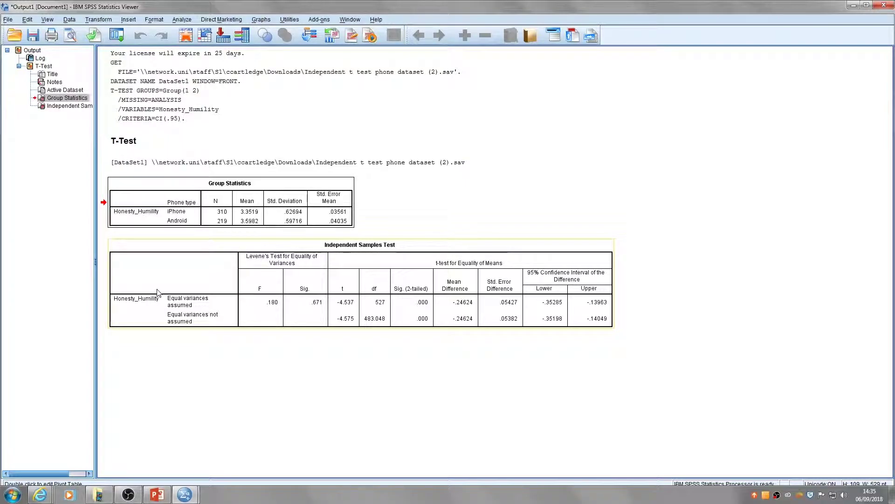
pyautogui.click(560, 424)
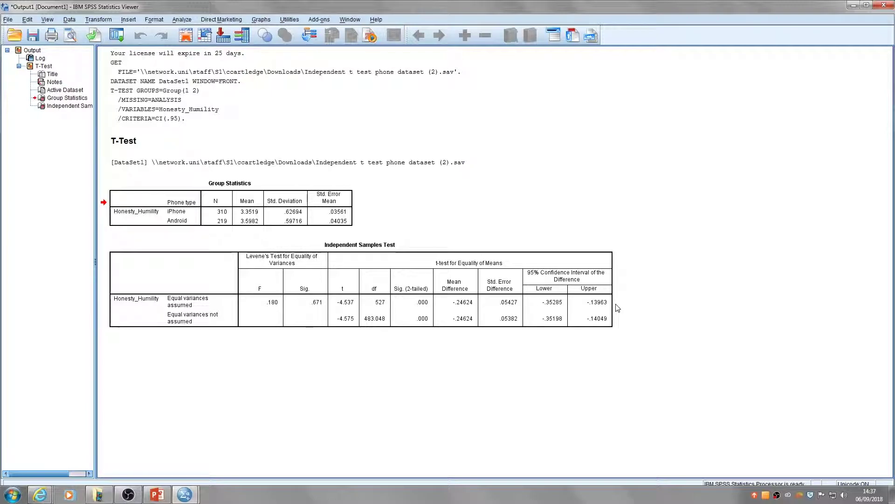
pyautogui.click(618, 308)
pyautogui.click(653, 332)
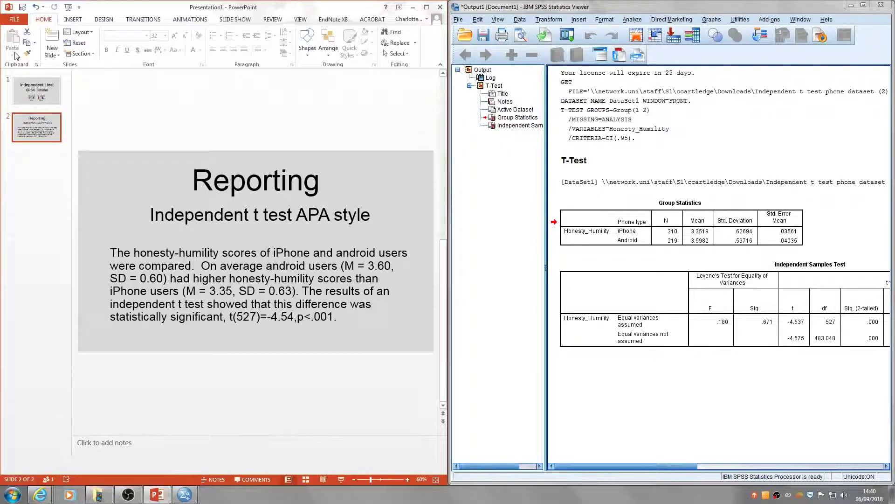
# Scroll the SPSS output beside the slide to show mean difference -.24624 and its 95% CI.
pyautogui.scroll(1, 591, 501)
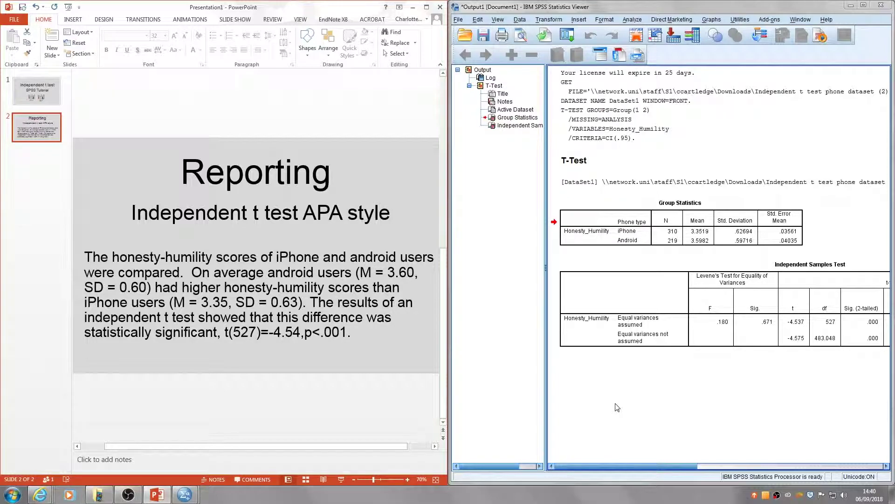
pyautogui.click(746, 241)
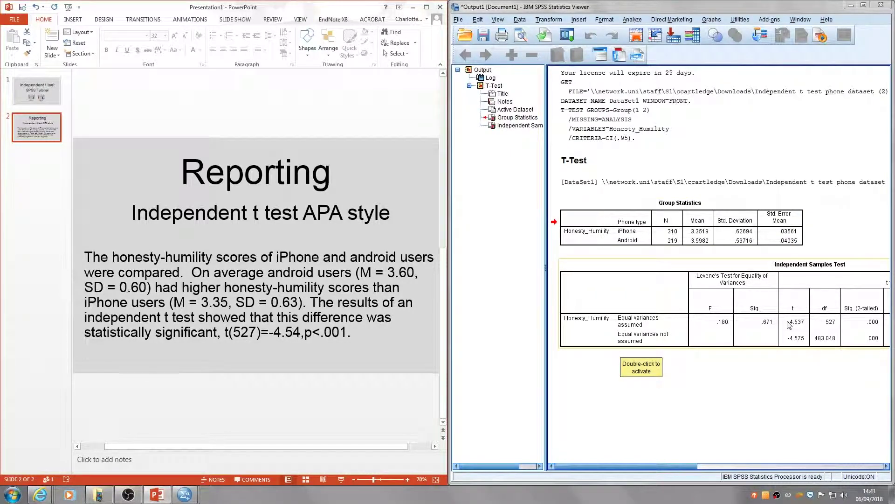
pyautogui.click(726, 466)
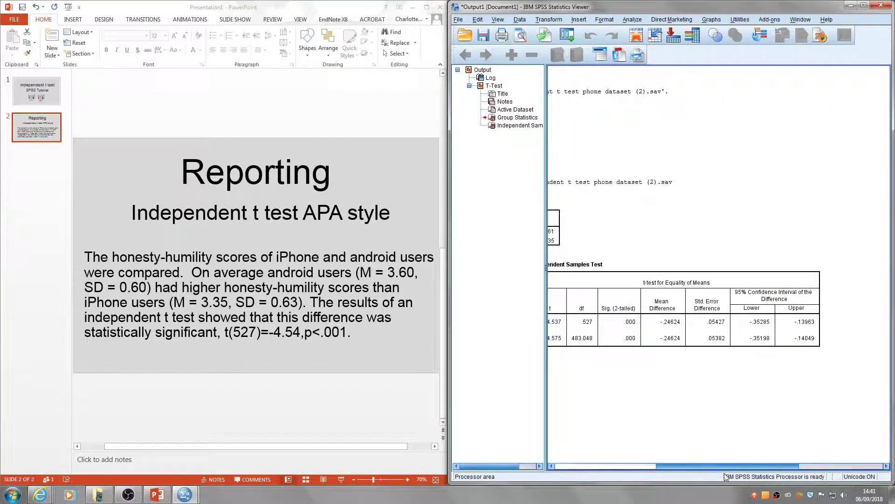
# Match the output's Sig. .000 to the slide's p<.001, then return to the slide text.
pyautogui.moveTo(725, 477); pyautogui.dragTo(718, 469)
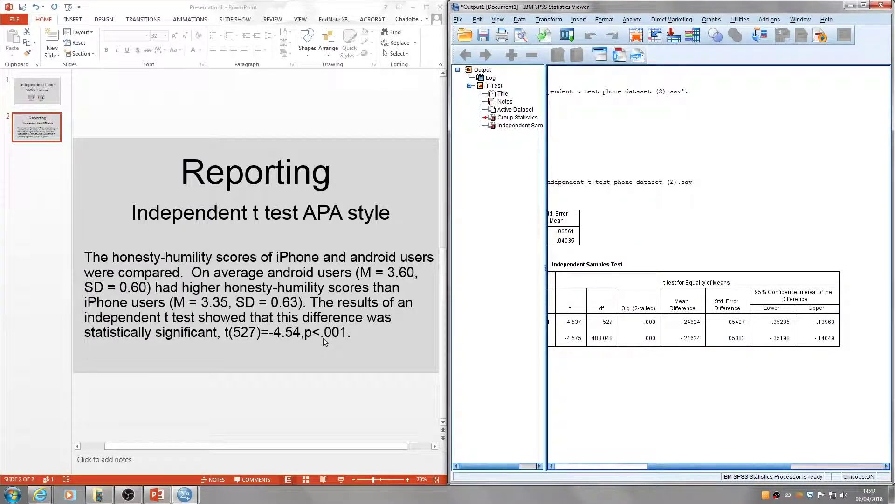
pyautogui.click(307, 337)
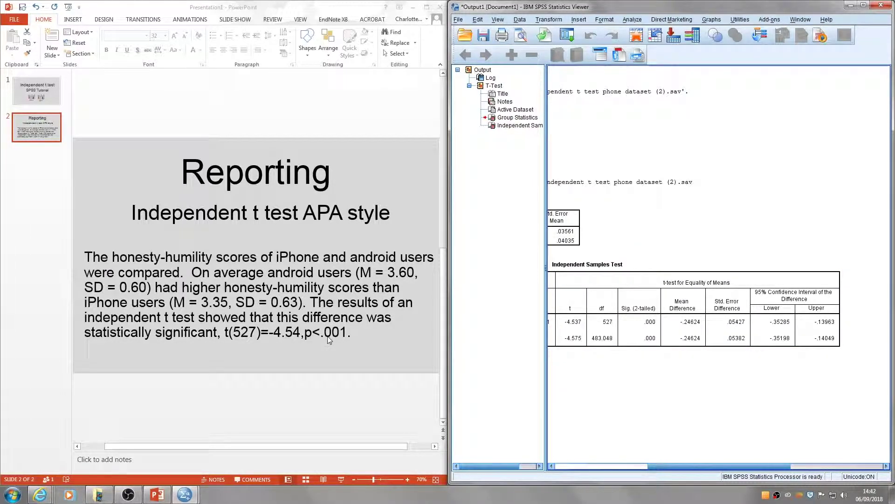